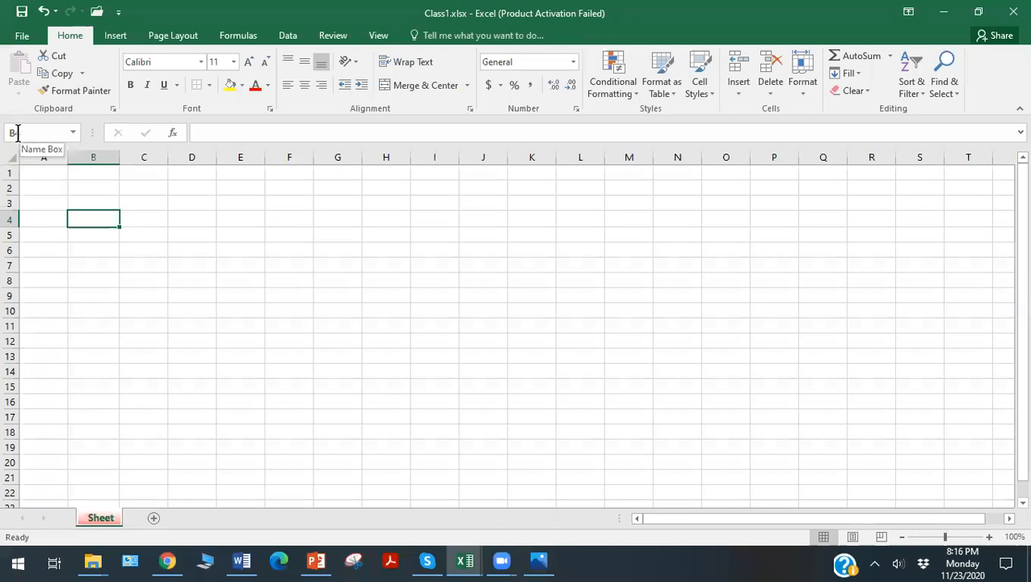
# Enter the heading "No." in cell B4.
pyautogui.click(283, 264)
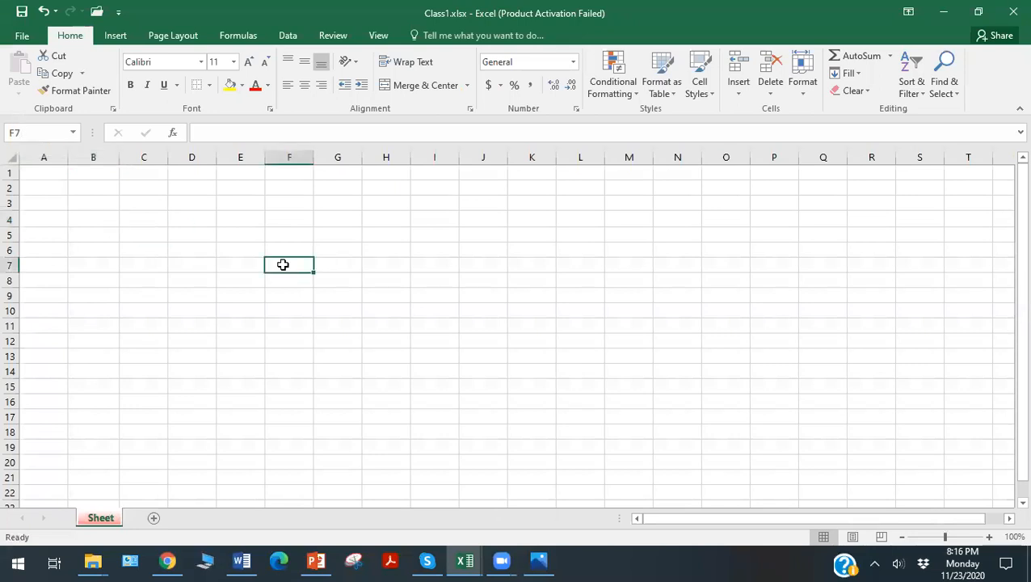
pyautogui.click(82, 218)
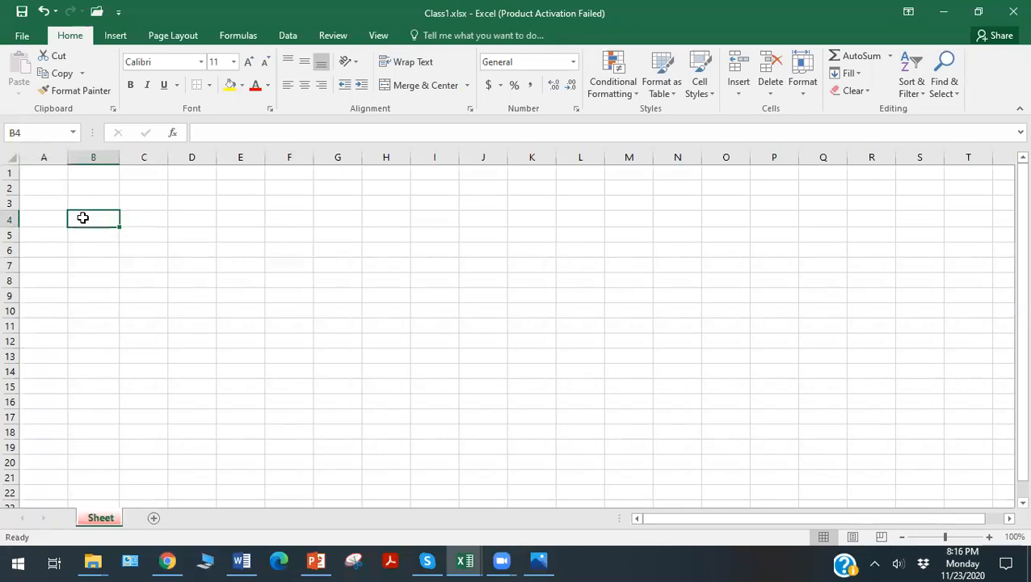
pyautogui.write('No')
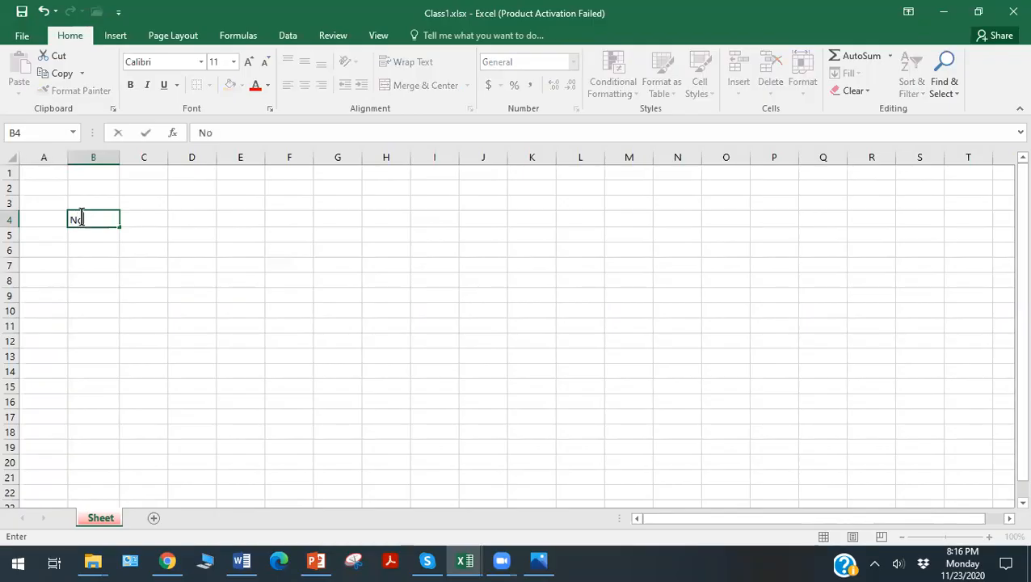
pyautogui.write('.')
pyautogui.click(83, 233)
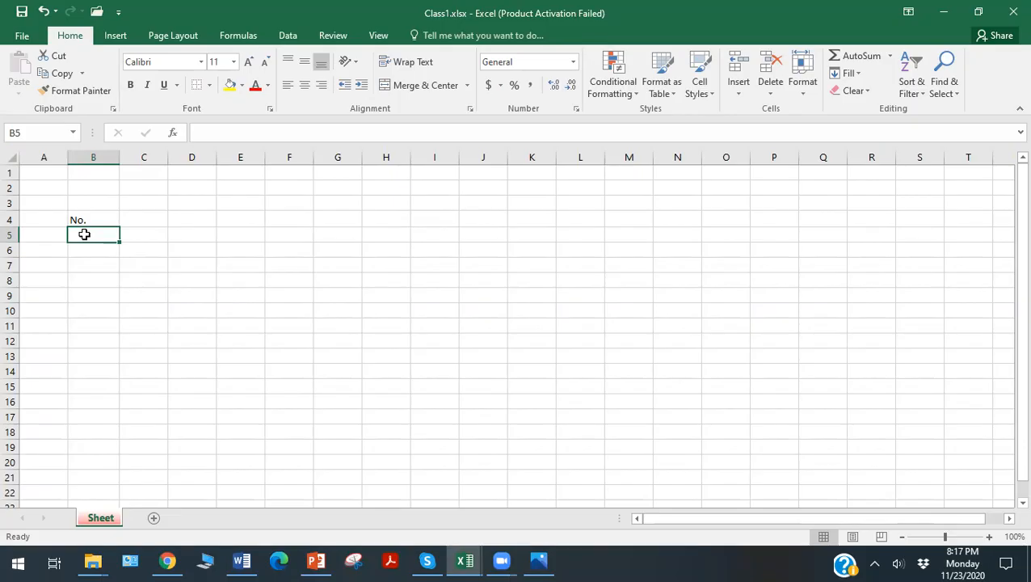
# Enter the numbers 1, 2 and 3 in cells B5 to B7 under the "No." heading.
pyautogui.write('1')
pyautogui.press('Return')
pyautogui.write('2')
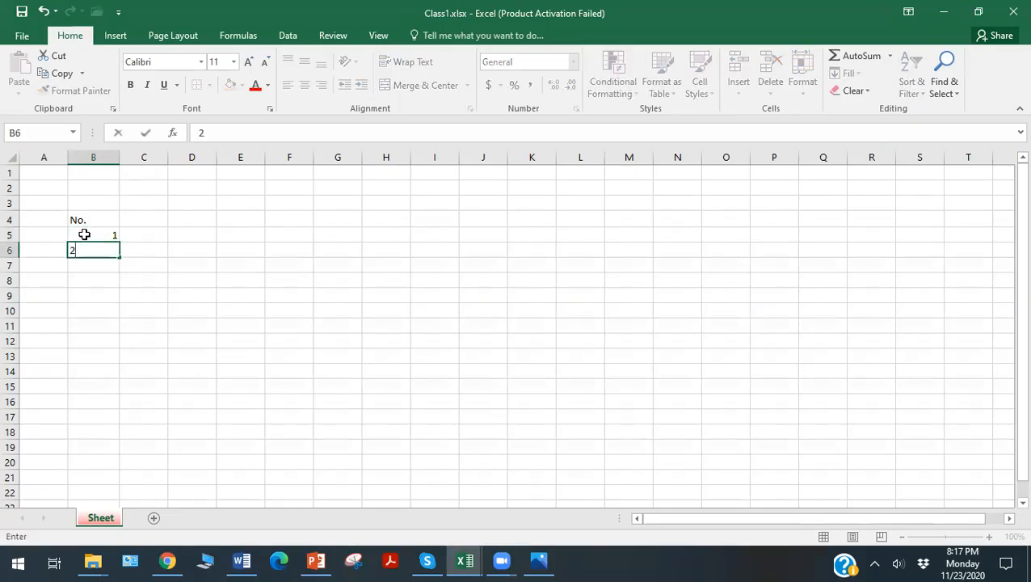
pyautogui.write('3')
pyautogui.press('BackSpace')
pyautogui.press('Return')
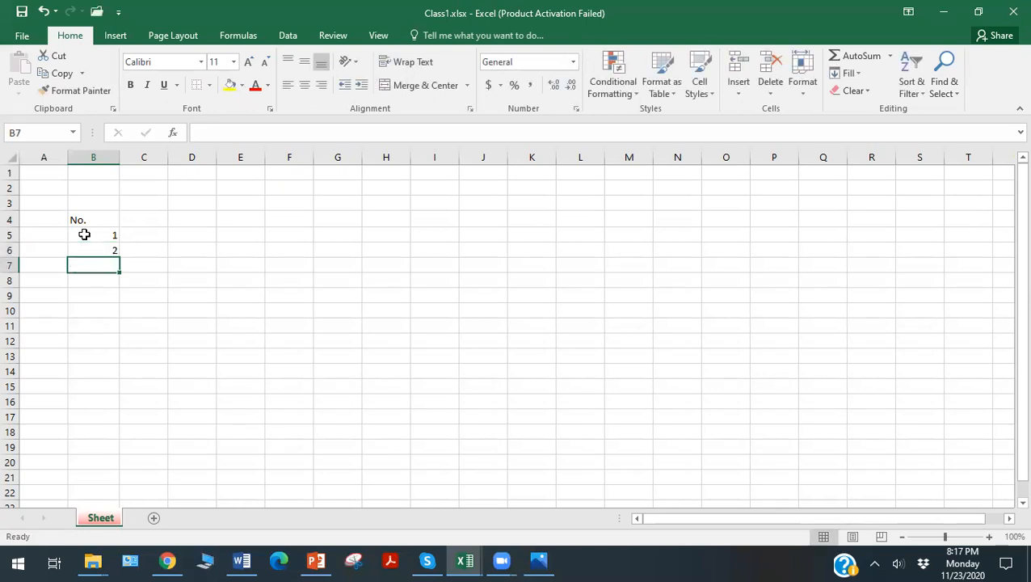
pyautogui.write('3')
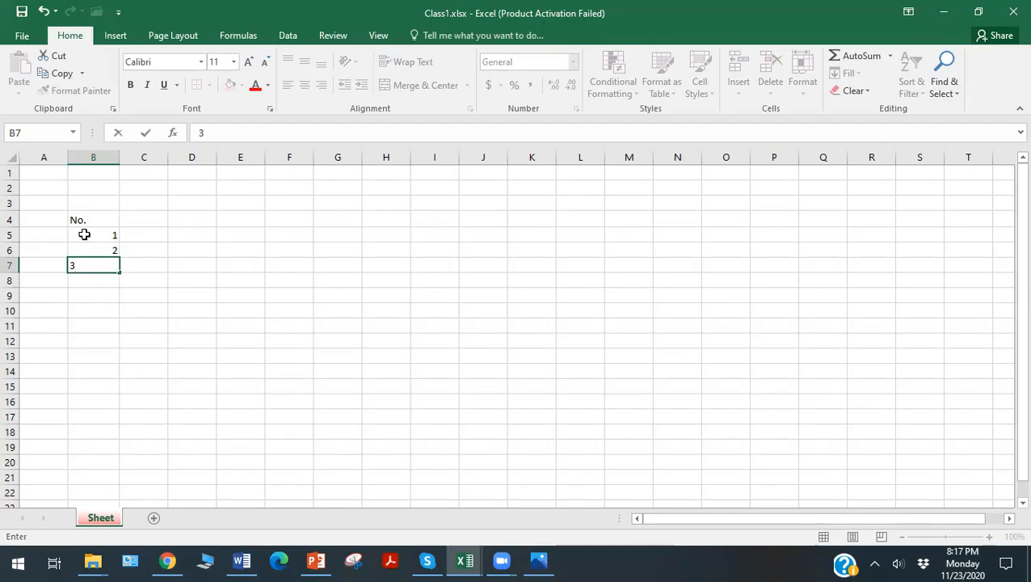
pyautogui.click(106, 295)
# Extend the number series from B5:B7 down to cell B19 so it runs up to 15.
pyautogui.moveTo(88, 232); pyautogui.dragTo(91, 266)
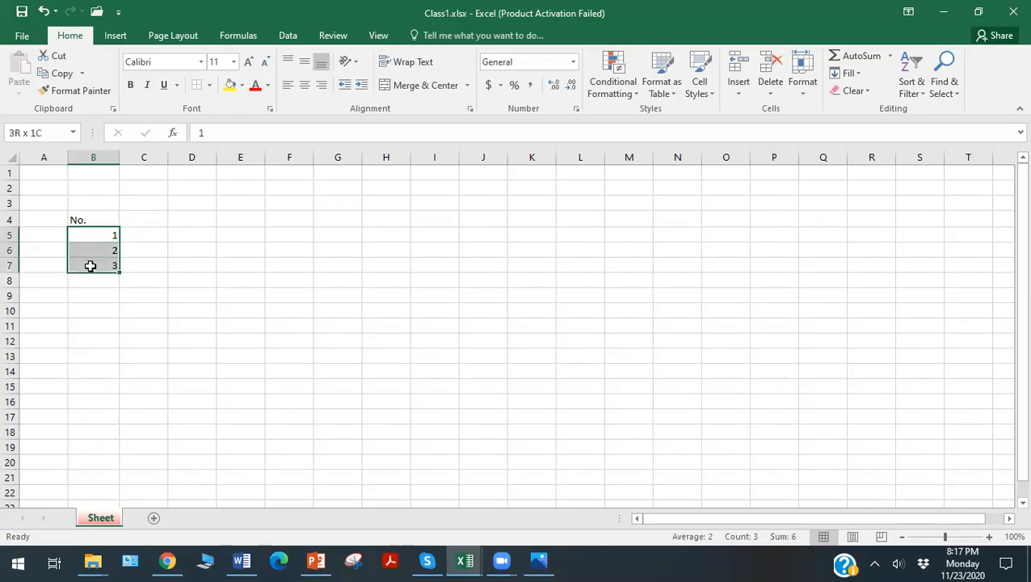
pyautogui.click(172, 235)
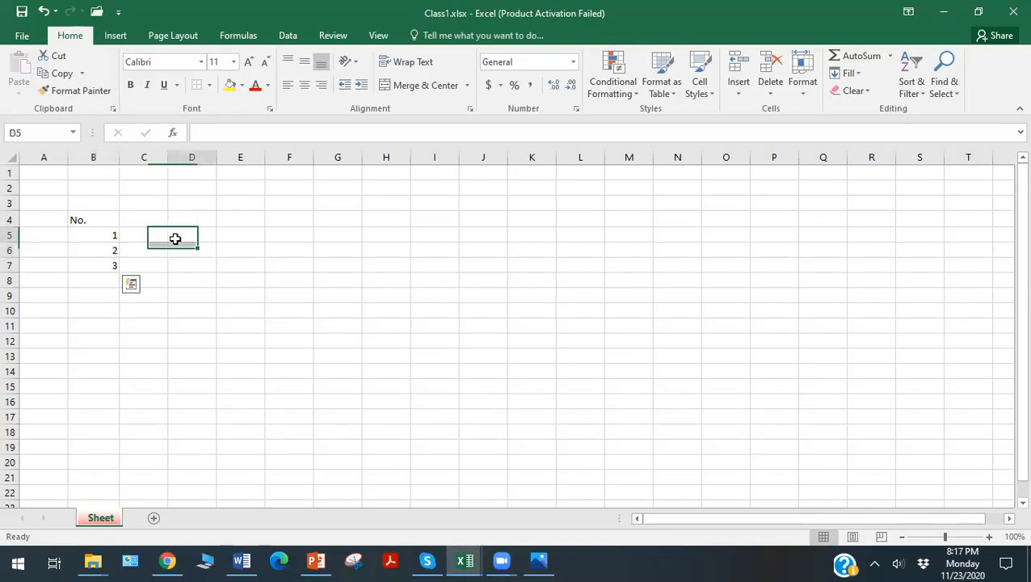
pyautogui.click(86, 233)
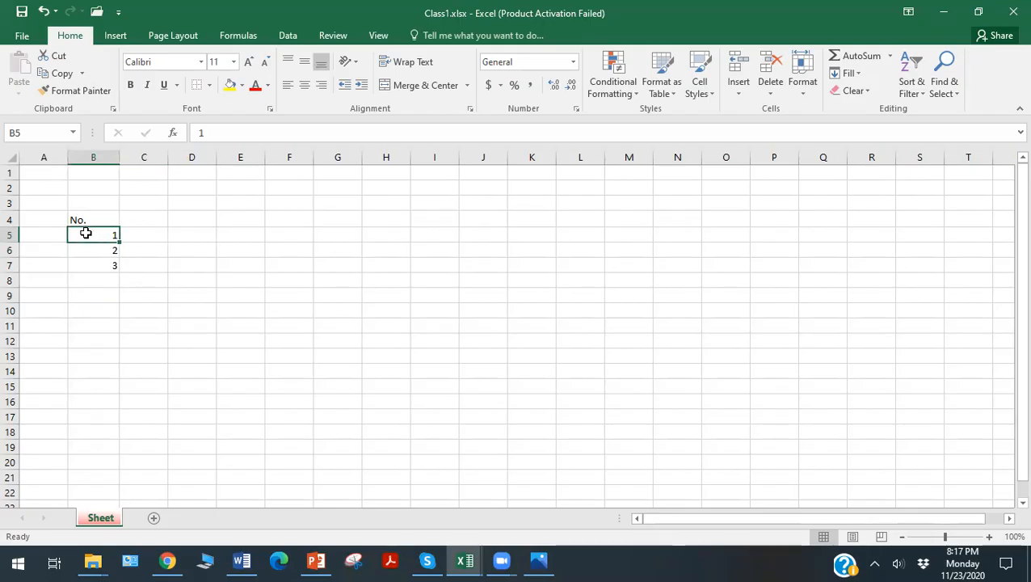
pyautogui.moveTo(86, 233); pyautogui.dragTo(89, 263)
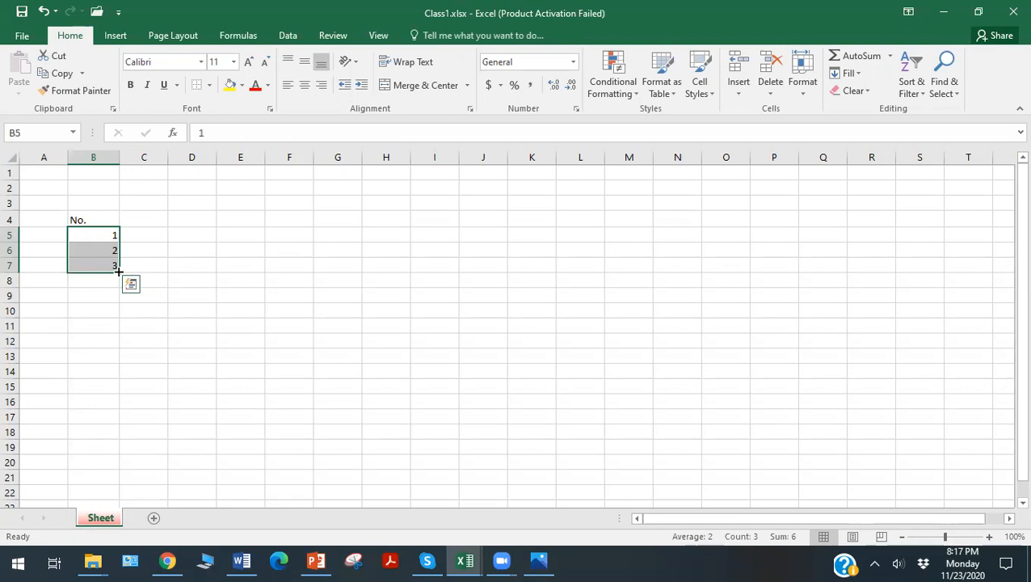
pyautogui.moveTo(119, 272); pyautogui.dragTo(123, 452)
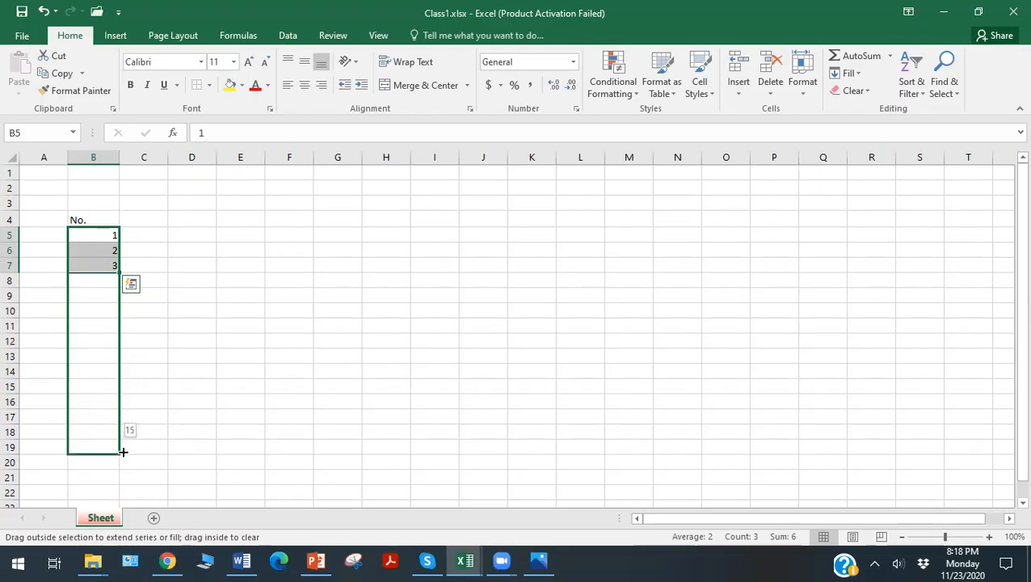
pyautogui.moveTo(123, 452); pyautogui.dragTo(123, 452)
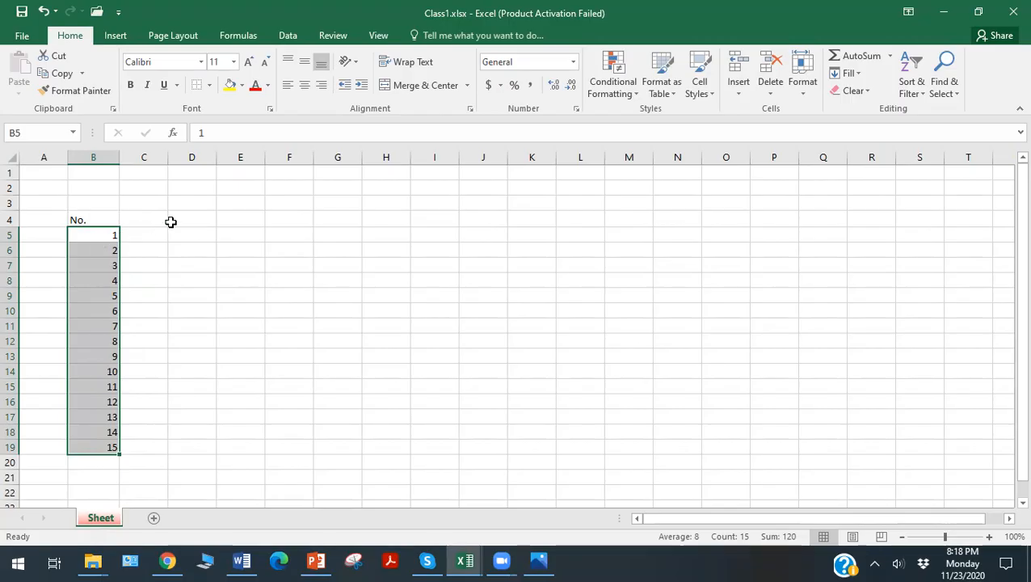
# Enter the heading "Class" in cell D4 and the value "BS" in cell D5.
pyautogui.click(191, 222)
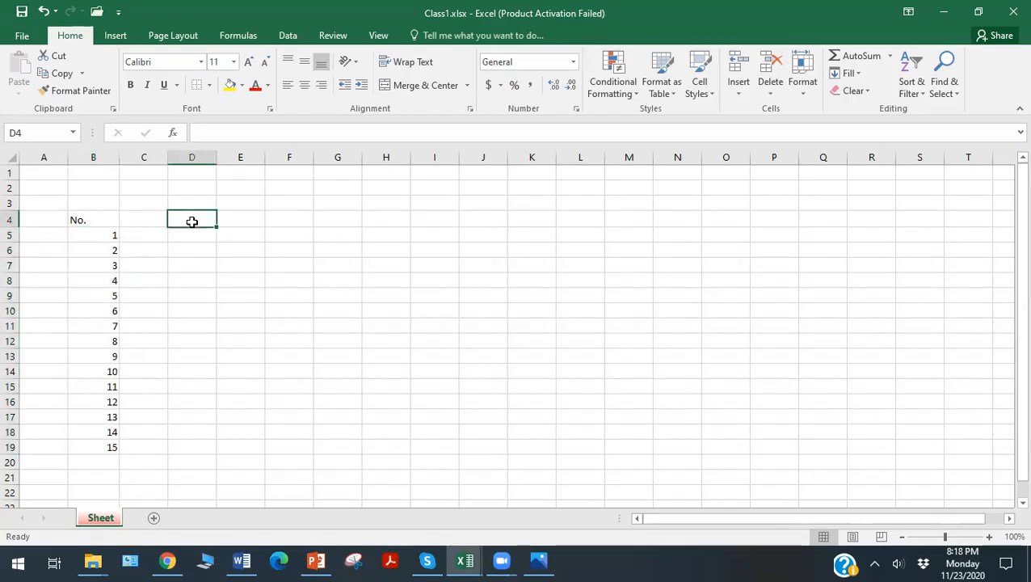
pyautogui.write('Class')
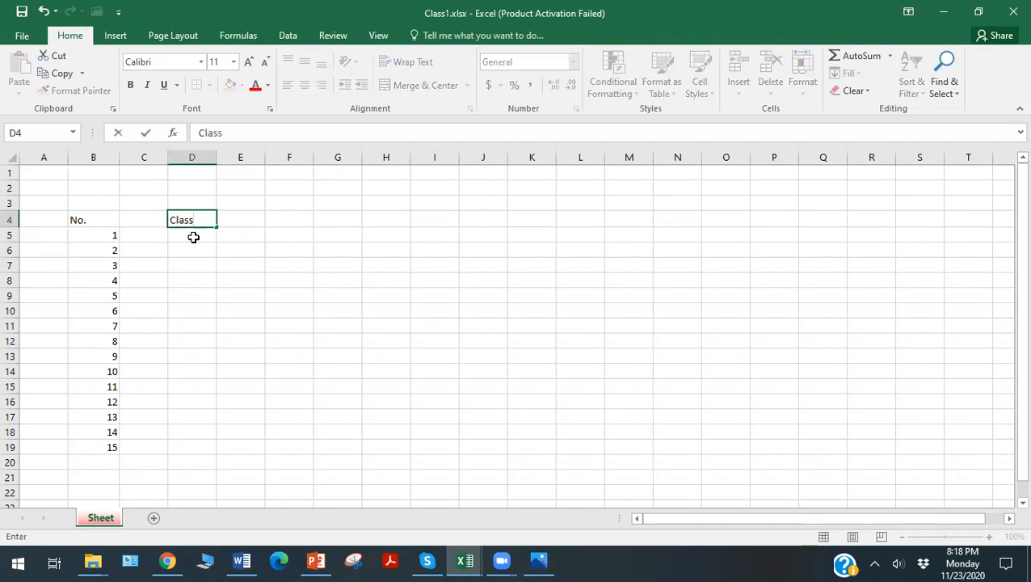
pyautogui.click(193, 236)
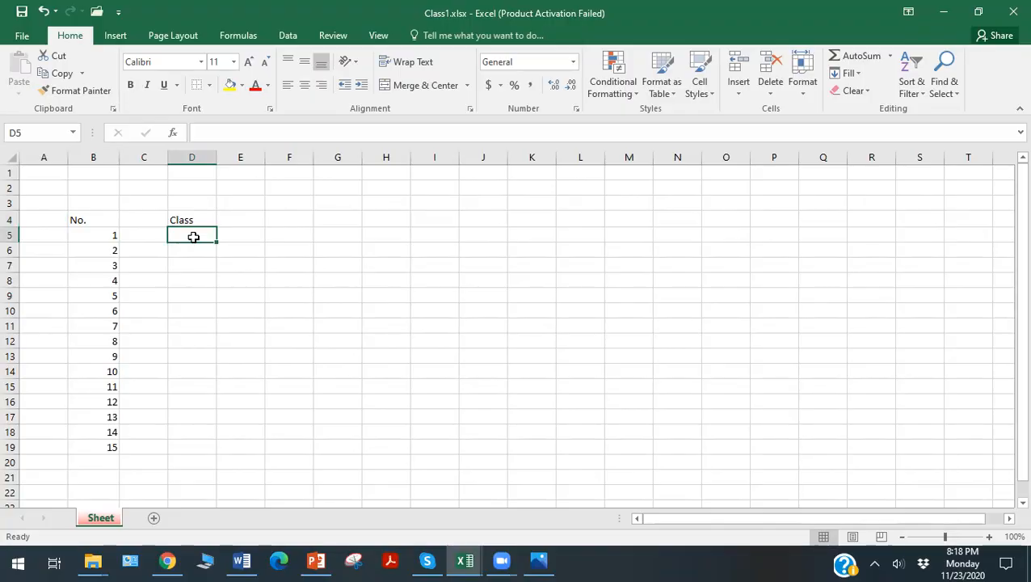
pyautogui.write('BS')
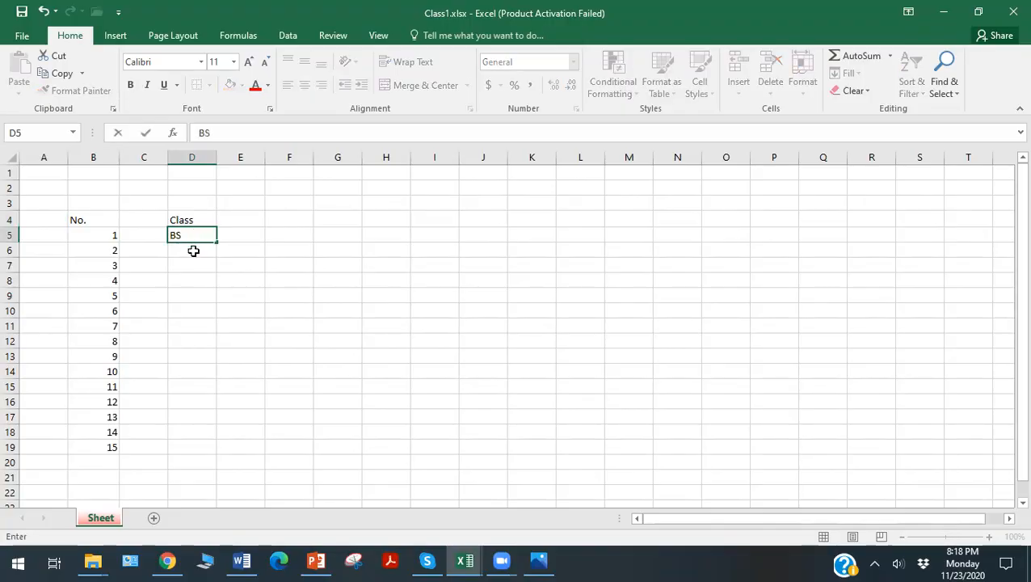
pyautogui.click(195, 248)
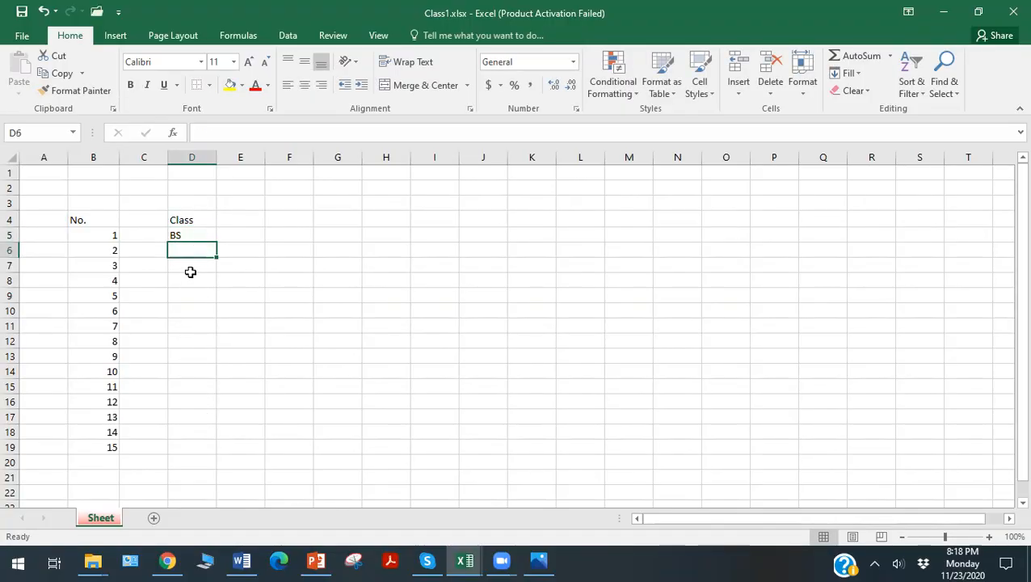
# Fill the "BS" value from D5 down to D19, matching the numbered rows.
pyautogui.click(187, 236)
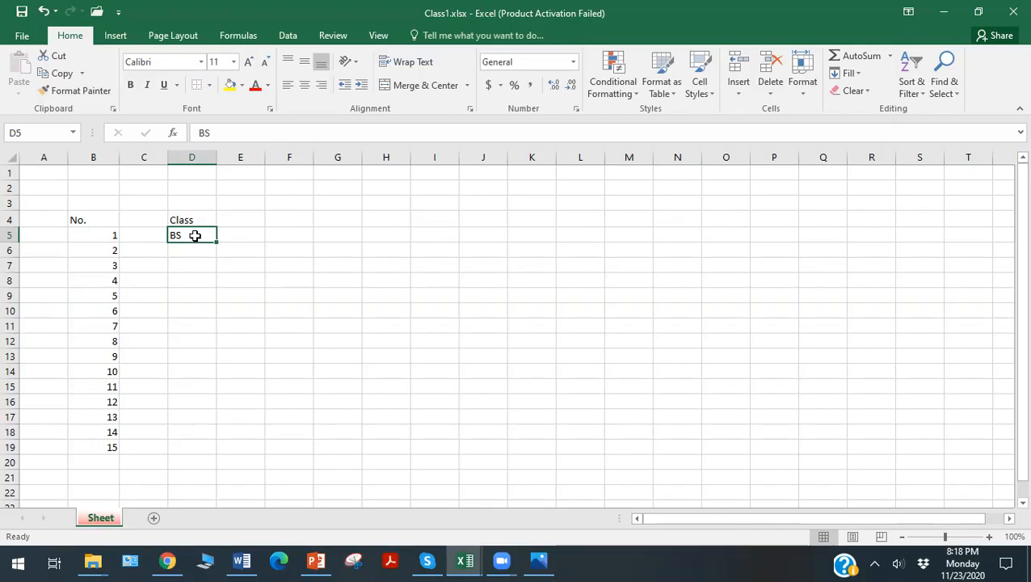
pyautogui.moveTo(218, 243); pyautogui.dragTo(217, 447)
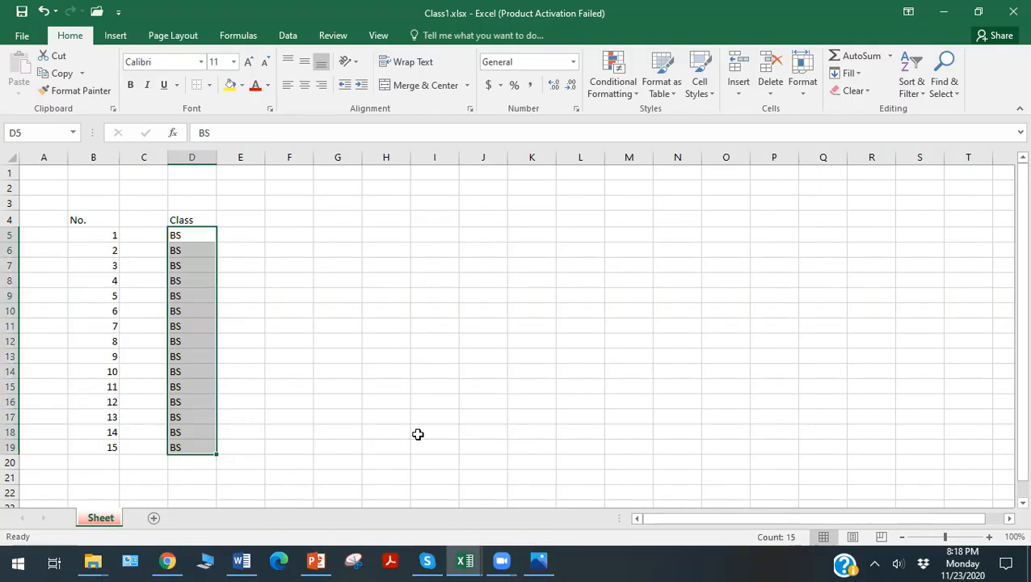
pyautogui.click(331, 222)
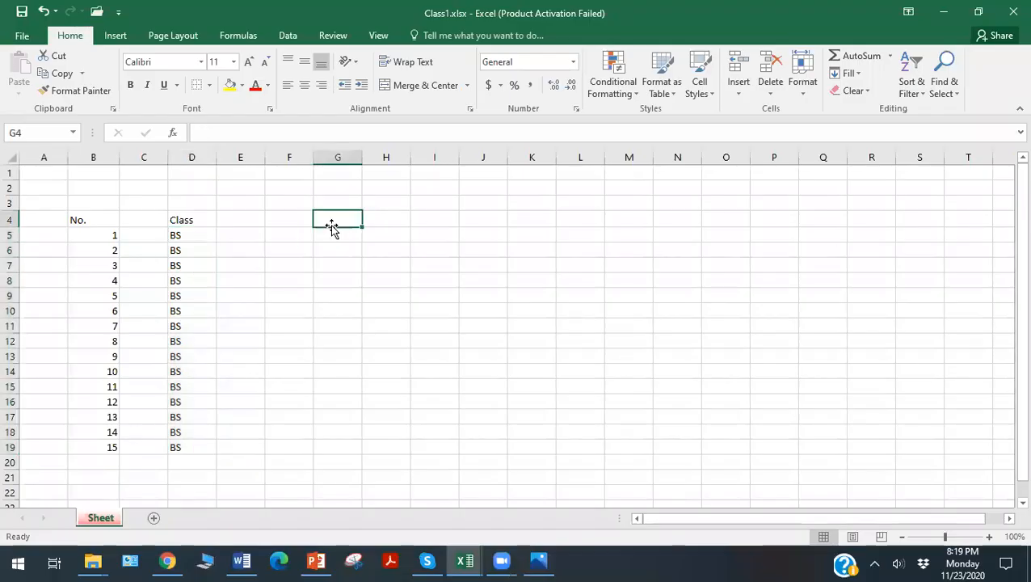
# Format the "No." heading in B4 with red text and a yellow fill.
pyautogui.click(86, 218)
pyautogui.click(252, 89)
pyautogui.click(230, 88)
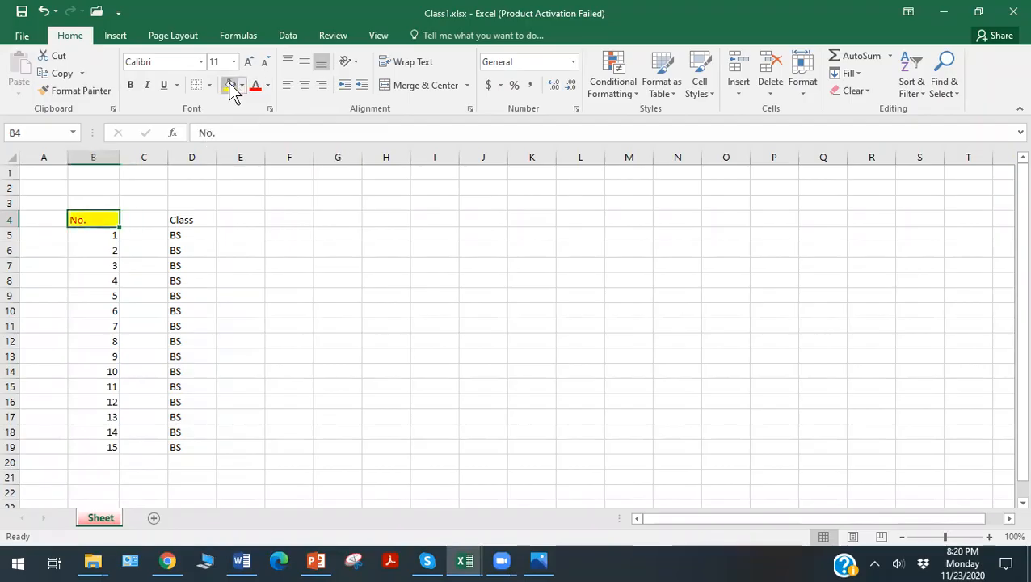
pyautogui.click(237, 295)
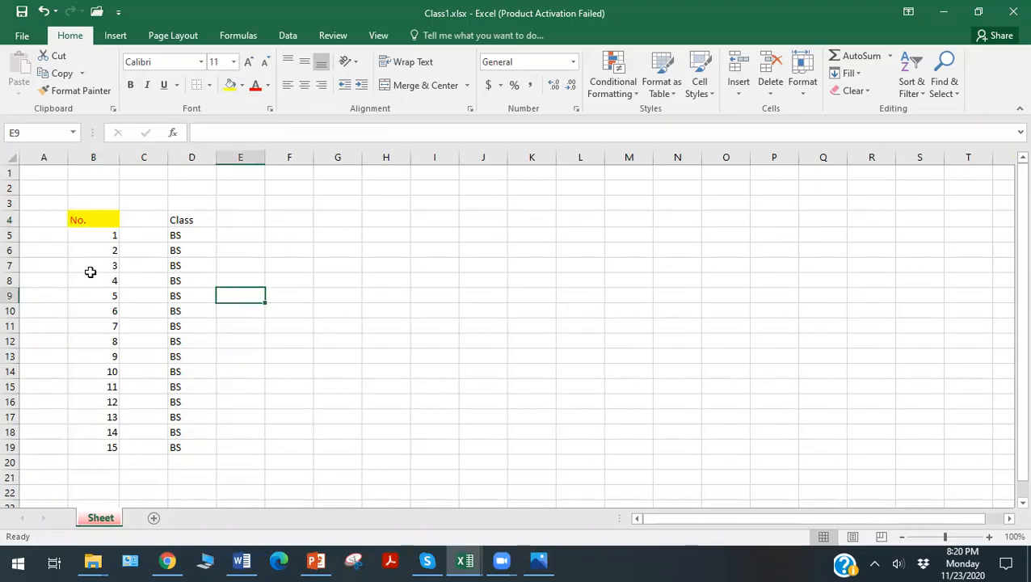
# Fill the whole of row 8 with the lightest orange theme colour.
pyautogui.click(11, 281)
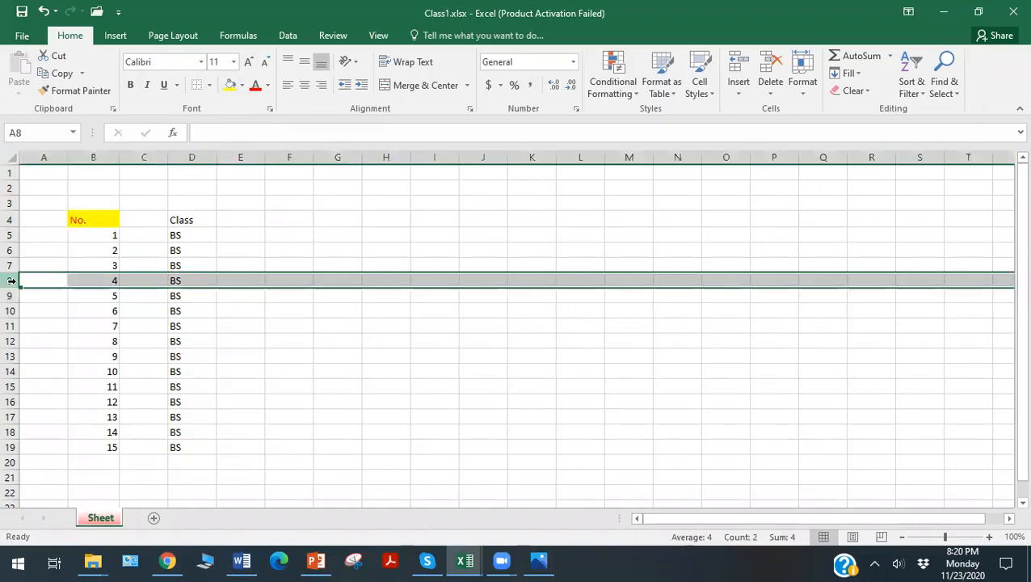
pyautogui.click(241, 85)
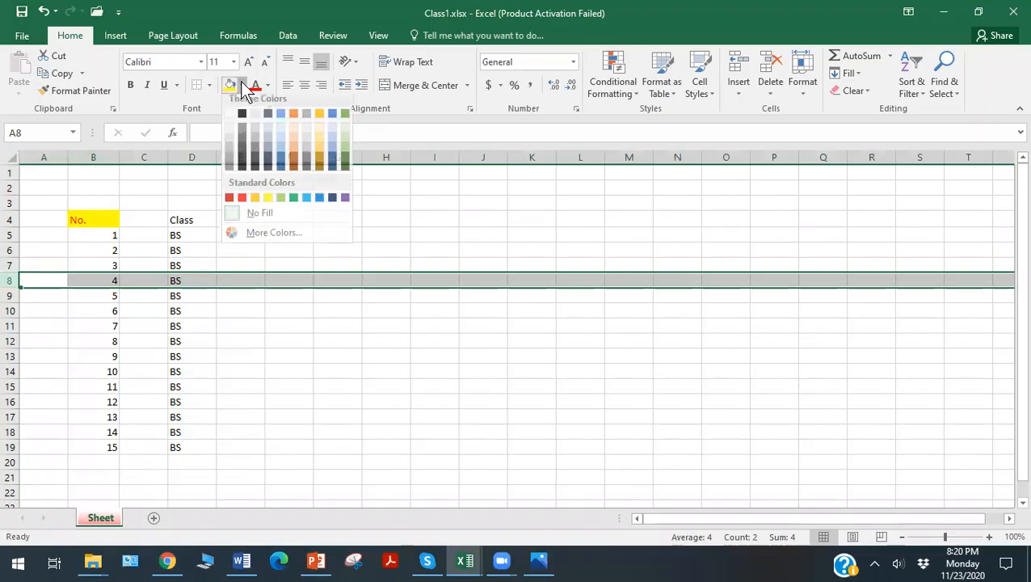
pyautogui.click(293, 133)
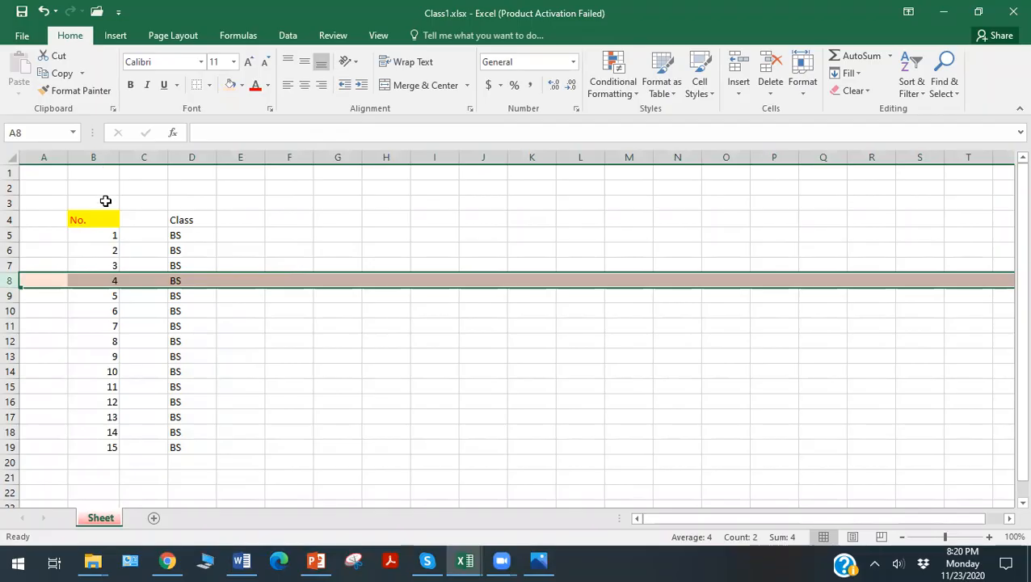
# Dismiss the low-battery notice and widen column D to about twice its width.
pyautogui.click(99, 157)
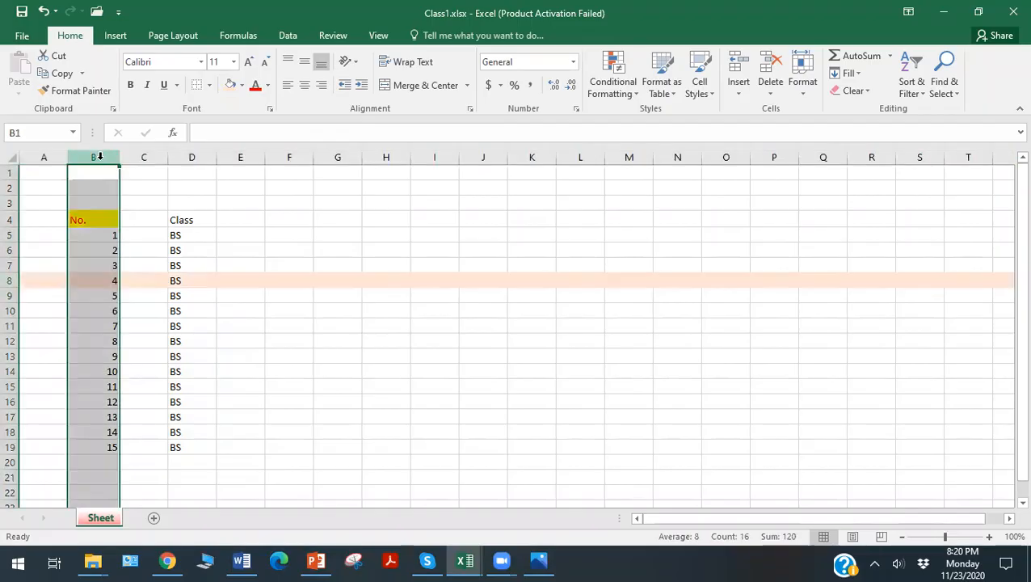
pyautogui.click(199, 158)
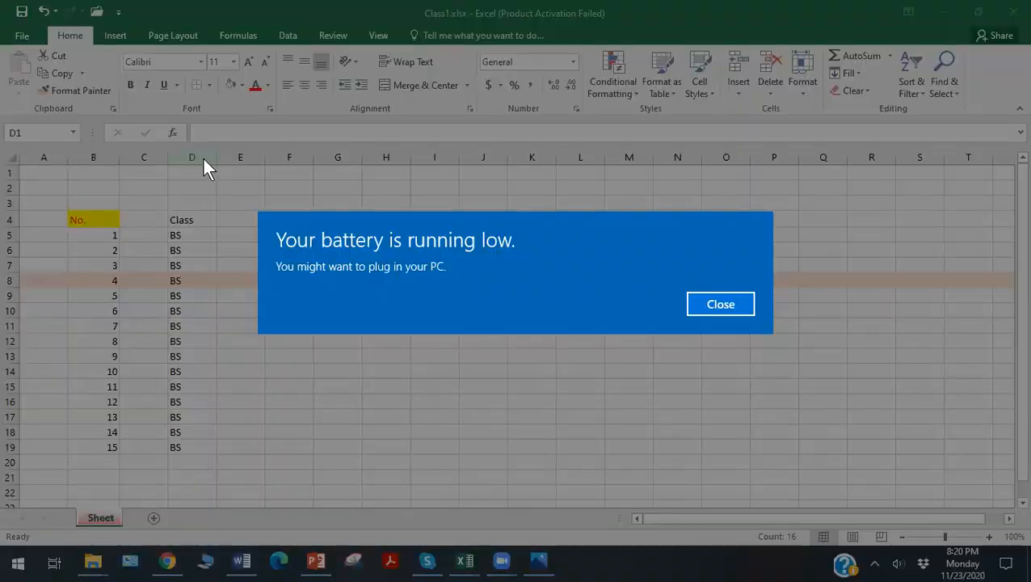
pyautogui.click(712, 304)
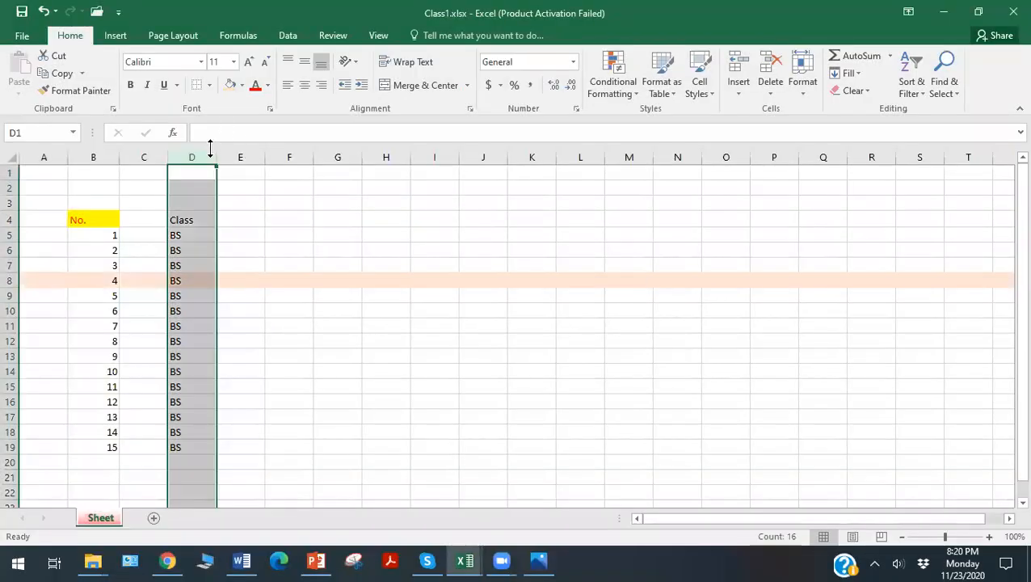
pyautogui.moveTo(219, 159); pyautogui.dragTo(269, 154)
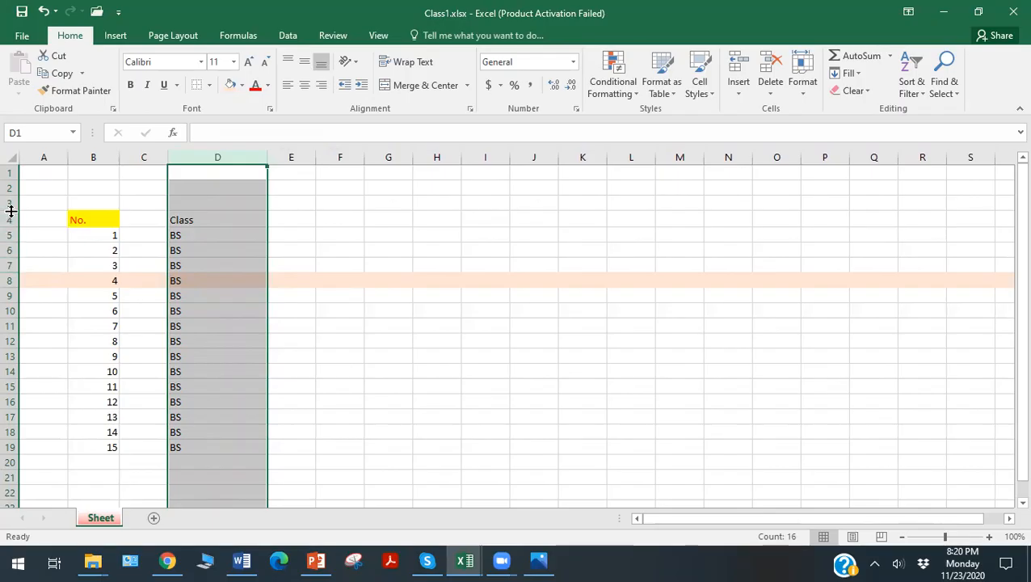
# Collapse row 3 and shrink row 2, and make heading row 4 about twice as tall.
pyautogui.moveTo(11, 211); pyautogui.dragTo(7, 192)
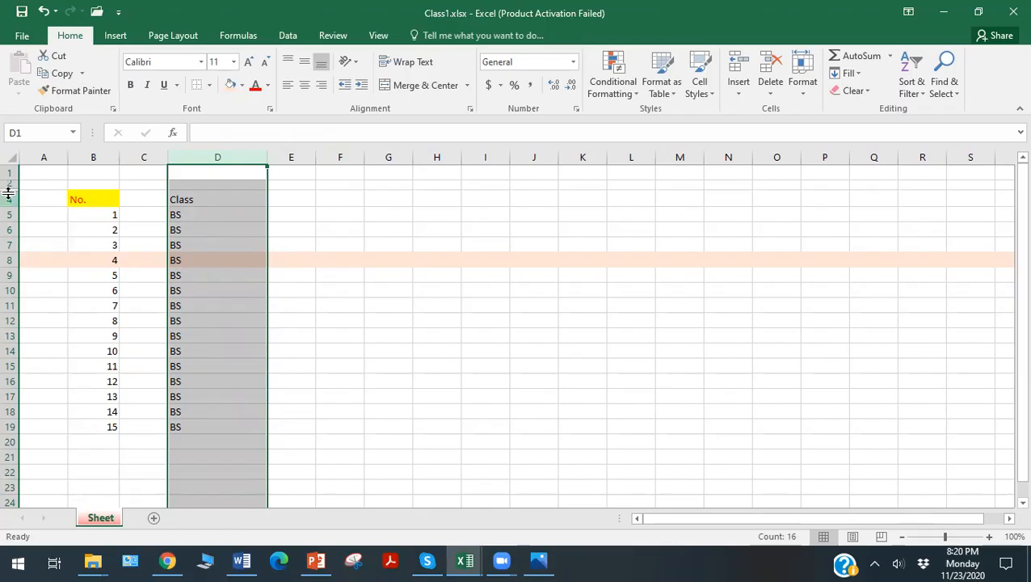
pyautogui.moveTo(8, 205); pyautogui.dragTo(9, 224)
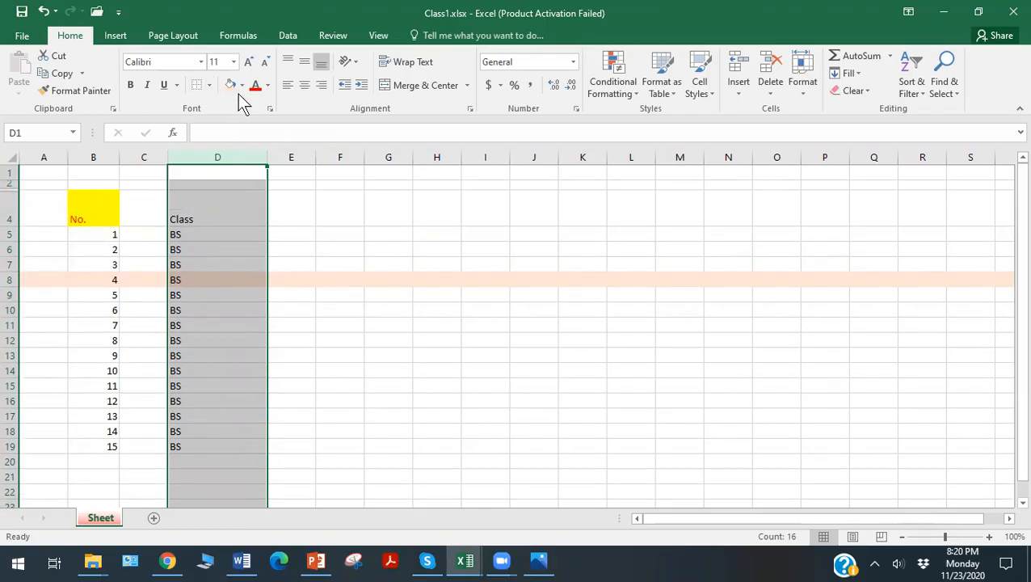
pyautogui.click(376, 295)
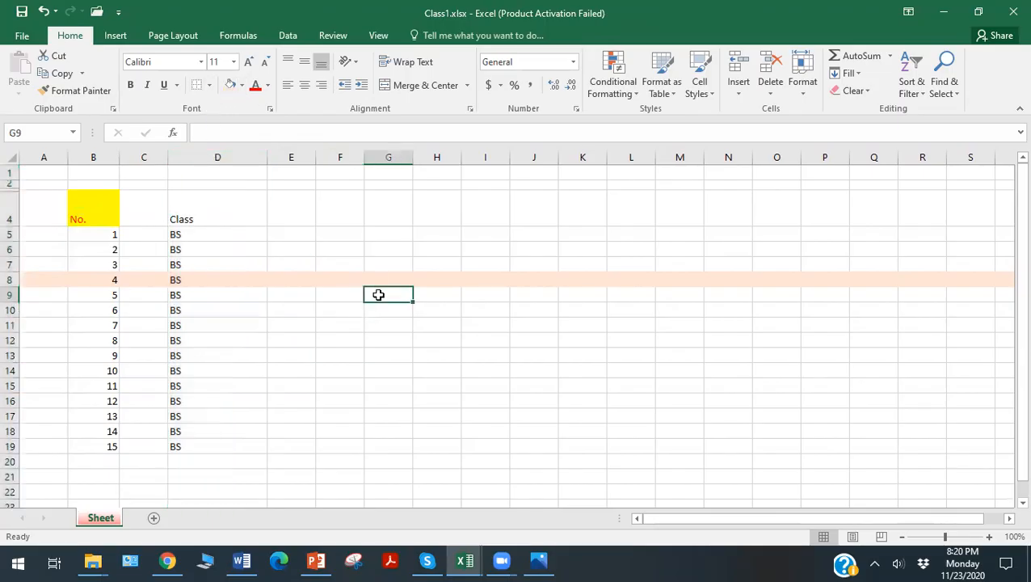
pyautogui.moveTo(85, 208); pyautogui.dragTo(146, 297)
pyautogui.moveTo(184, 412); pyautogui.dragTo(191, 442)
pyautogui.click(342, 367)
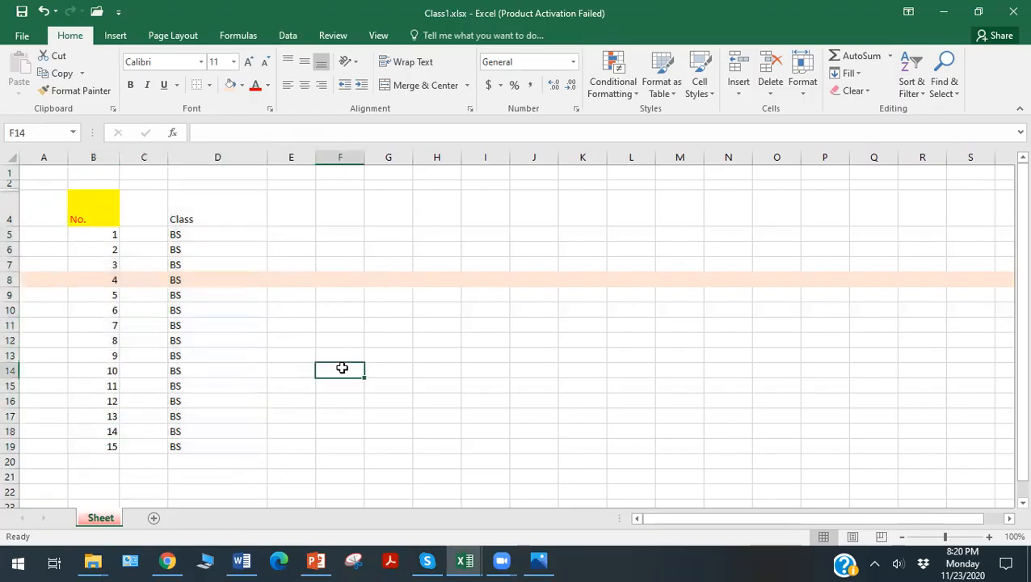
pyautogui.click(80, 203)
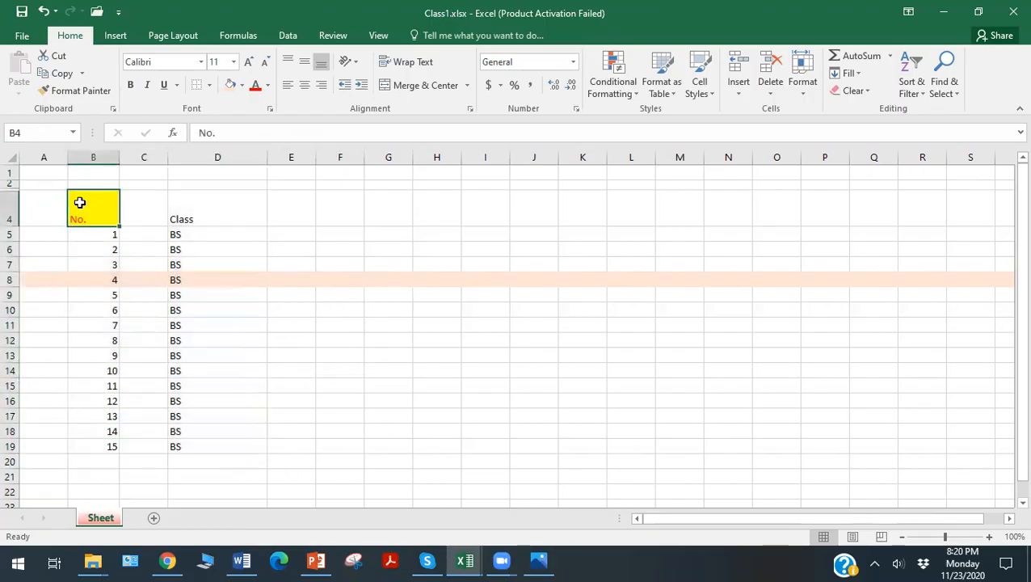
# Apply all borders to the class list in B4:D19.
pyautogui.moveTo(79, 203); pyautogui.dragTo(206, 442)
pyautogui.click(209, 86)
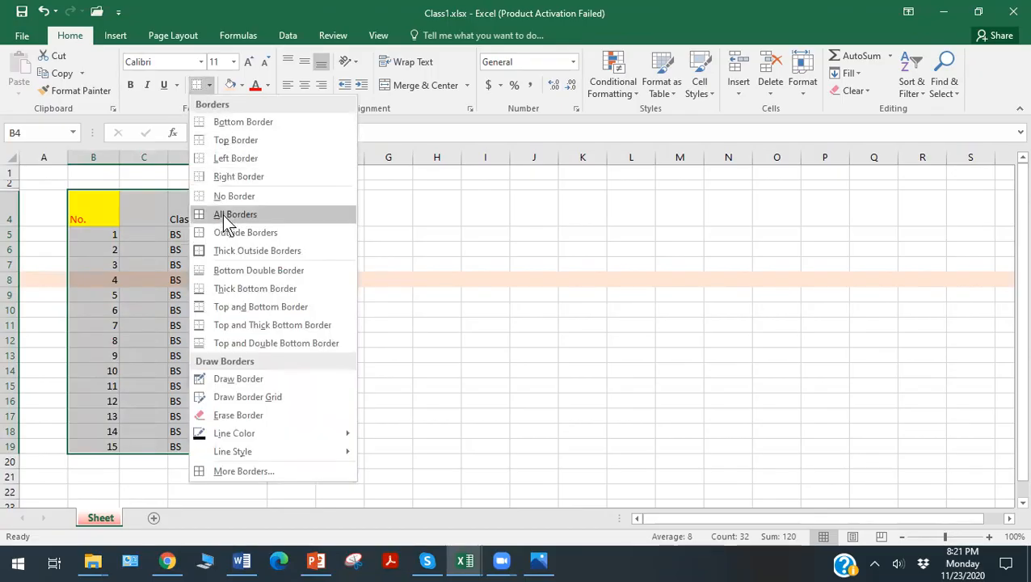
pyautogui.click(222, 213)
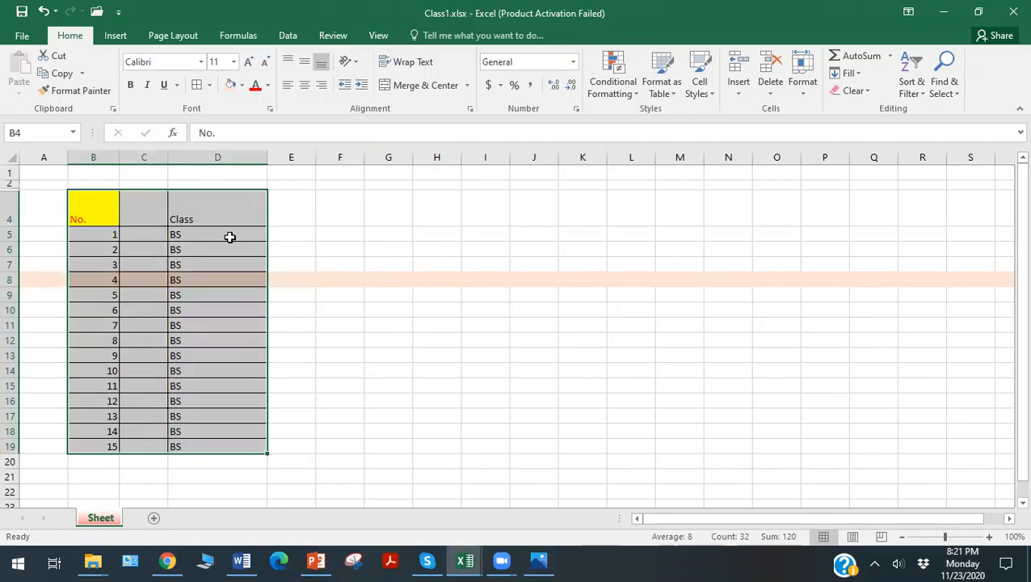
pyautogui.click(322, 334)
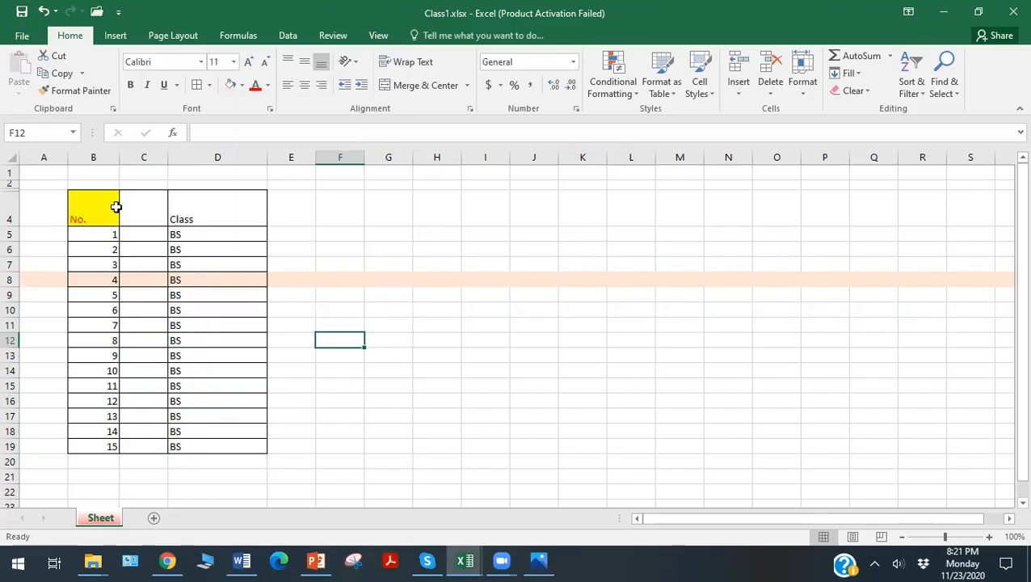
# Make the heading cells B4:D4 bold.
pyautogui.moveTo(83, 201); pyautogui.dragTo(181, 207)
pyautogui.click(130, 86)
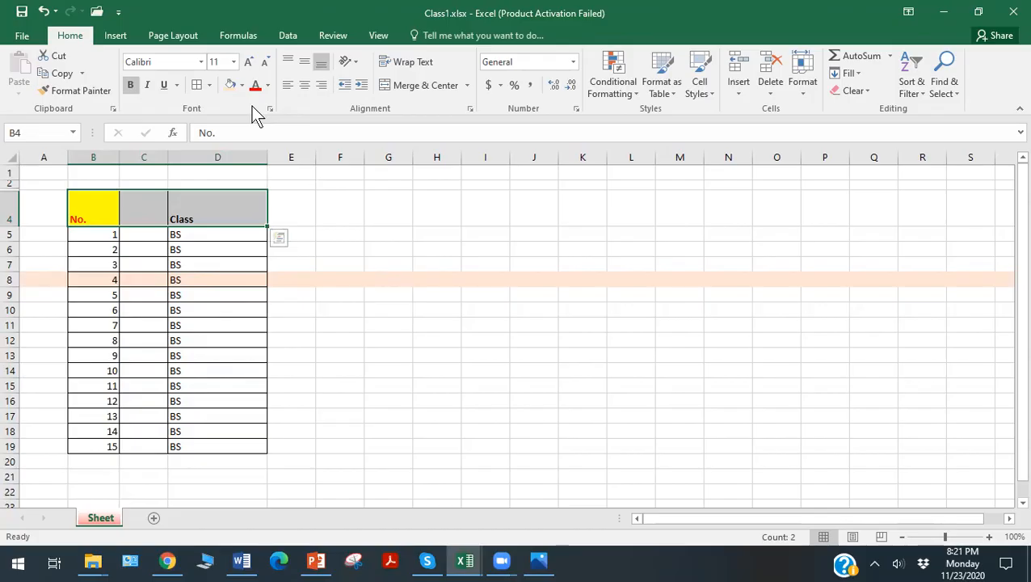
pyautogui.click(261, 334)
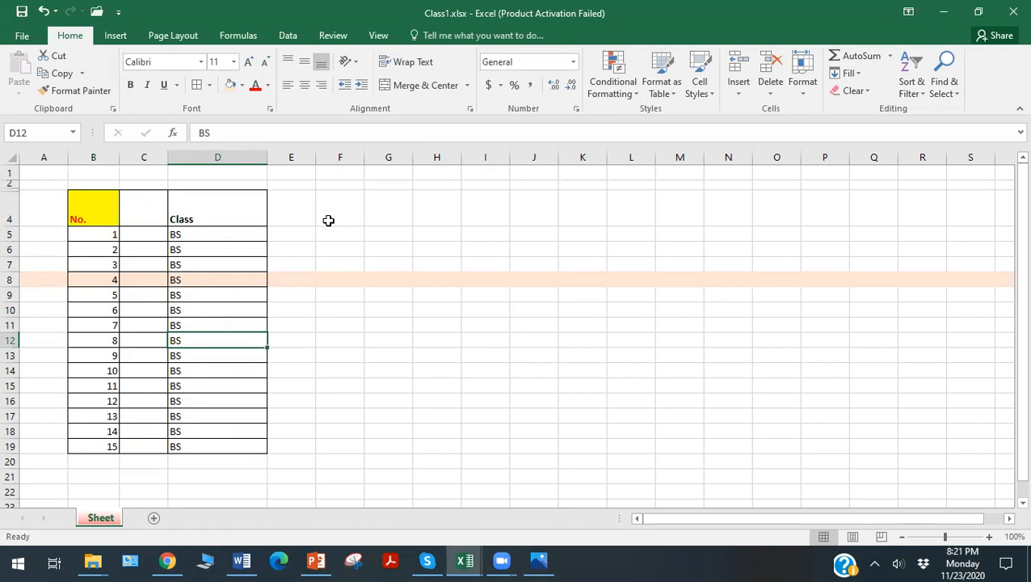
# Merge and center cells C4 and D4 so the "Class" heading spans both columns.
pyautogui.moveTo(343, 213); pyautogui.dragTo(378, 218)
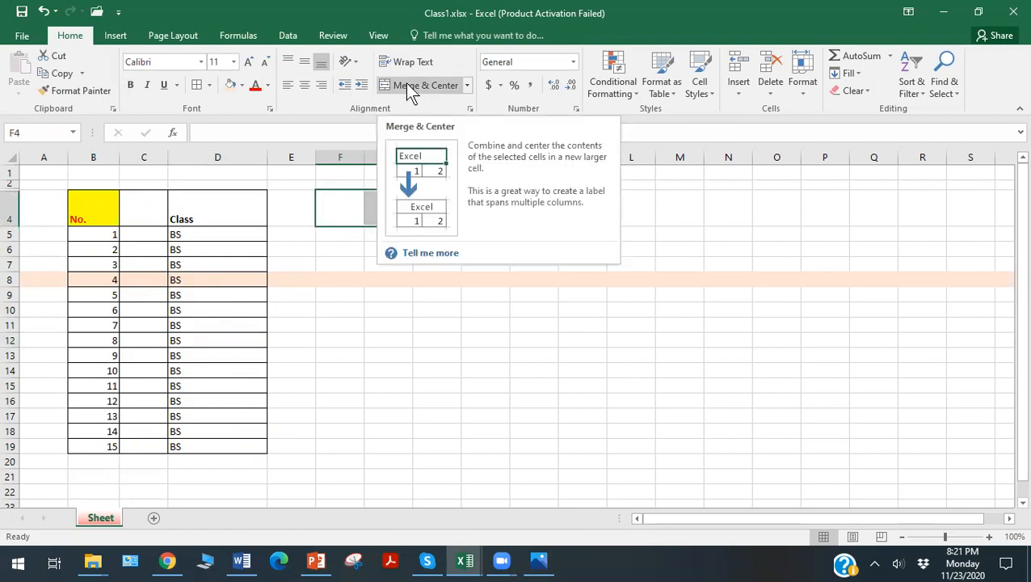
pyautogui.click(254, 371)
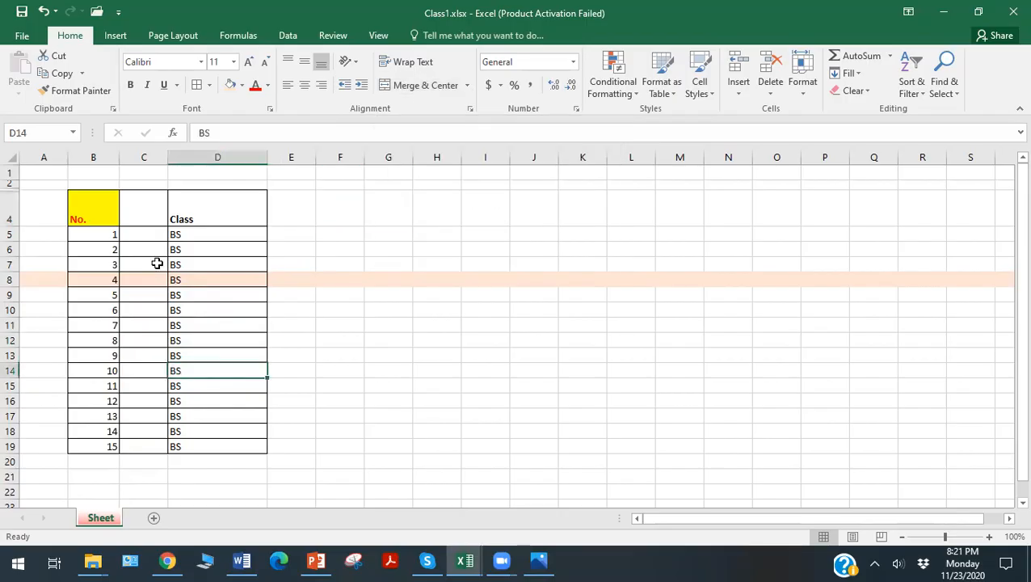
pyautogui.click(153, 205)
pyautogui.moveTo(153, 205); pyautogui.dragTo(180, 212)
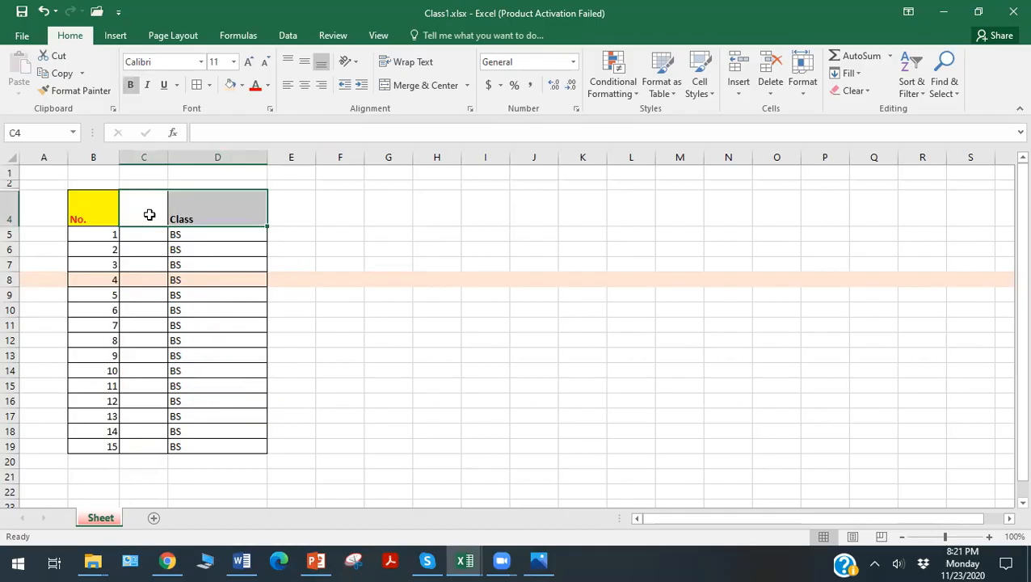
pyautogui.click(205, 205)
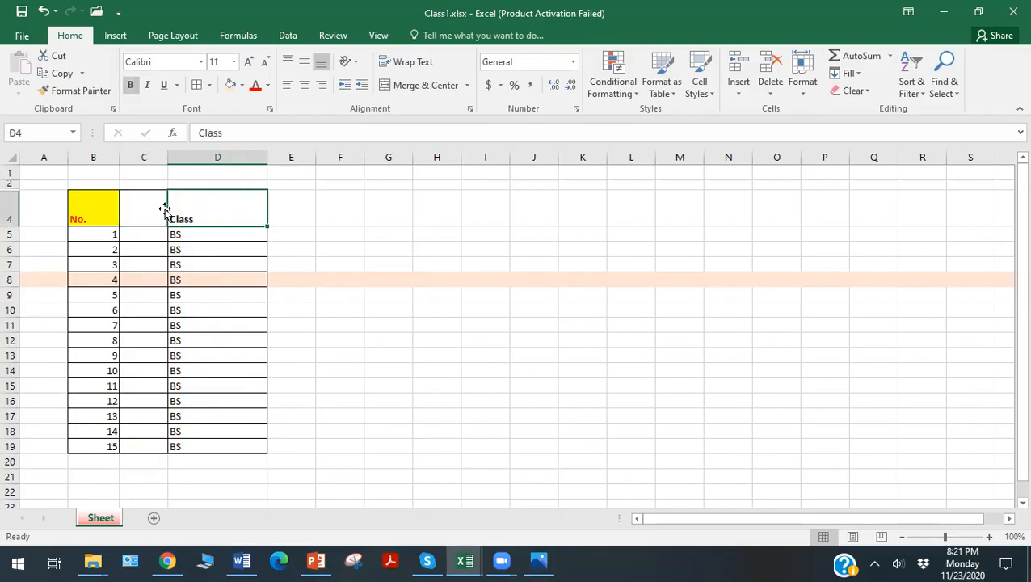
pyautogui.moveTo(149, 207); pyautogui.dragTo(180, 211)
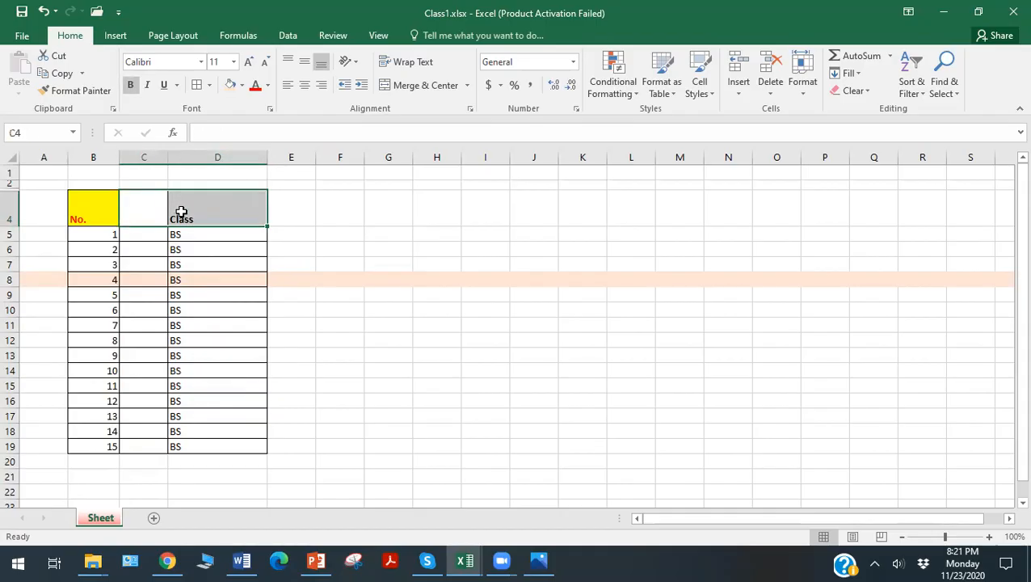
pyautogui.click(420, 86)
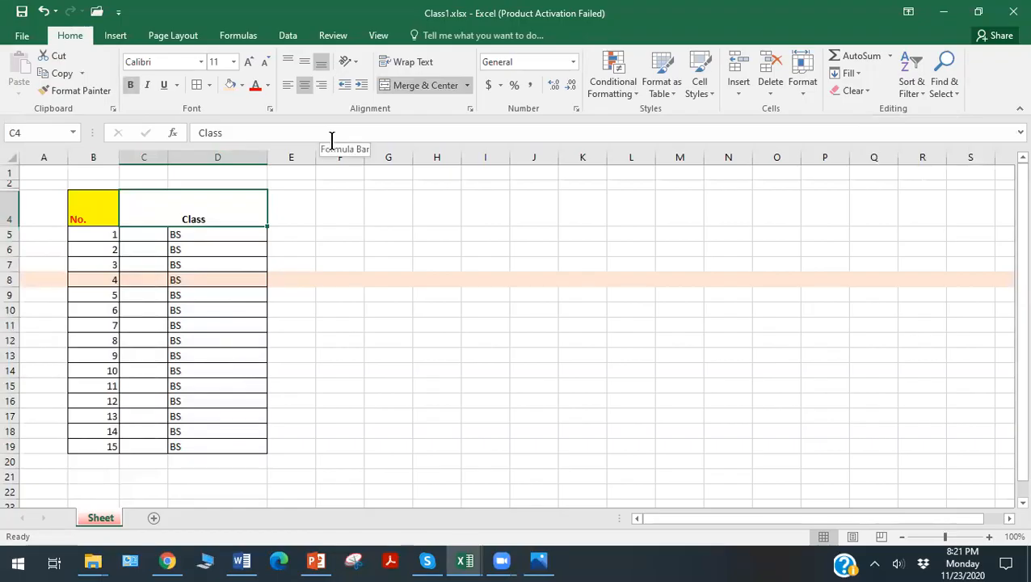
# Search the sheet for "Class" with Find and Replace, and close the dialog.
pyautogui.hotkey('ctrl', 'f')
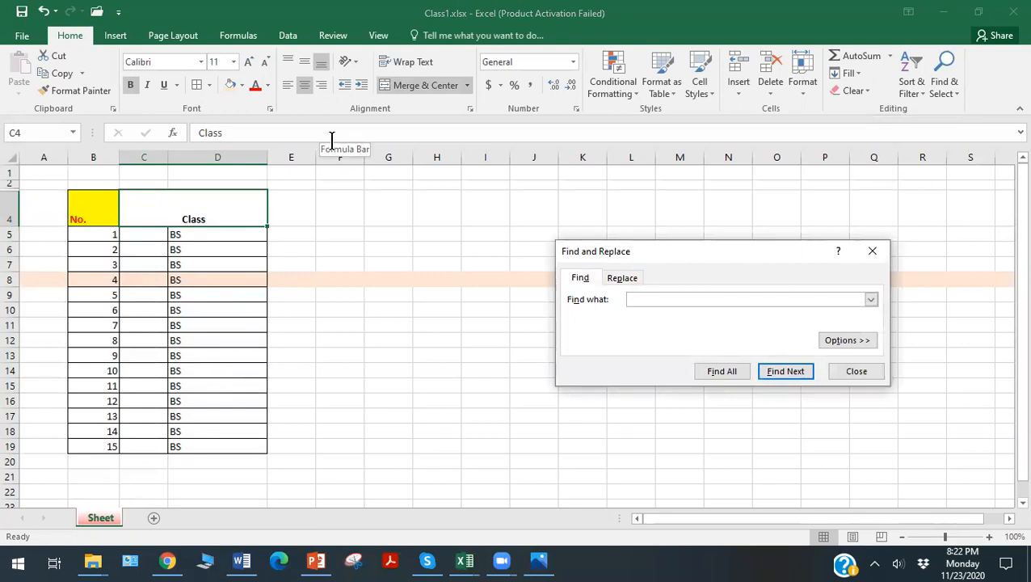
pyautogui.write('Class')
pyautogui.click(847, 373)
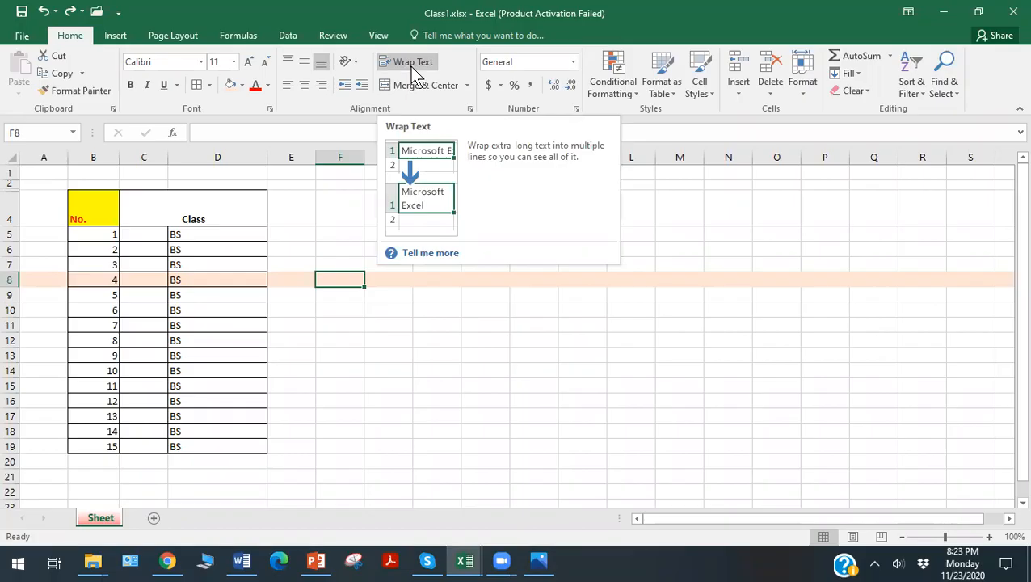
# Add the headings "Student Name" in E4 and "Result" in F4.
pyautogui.click(293, 214)
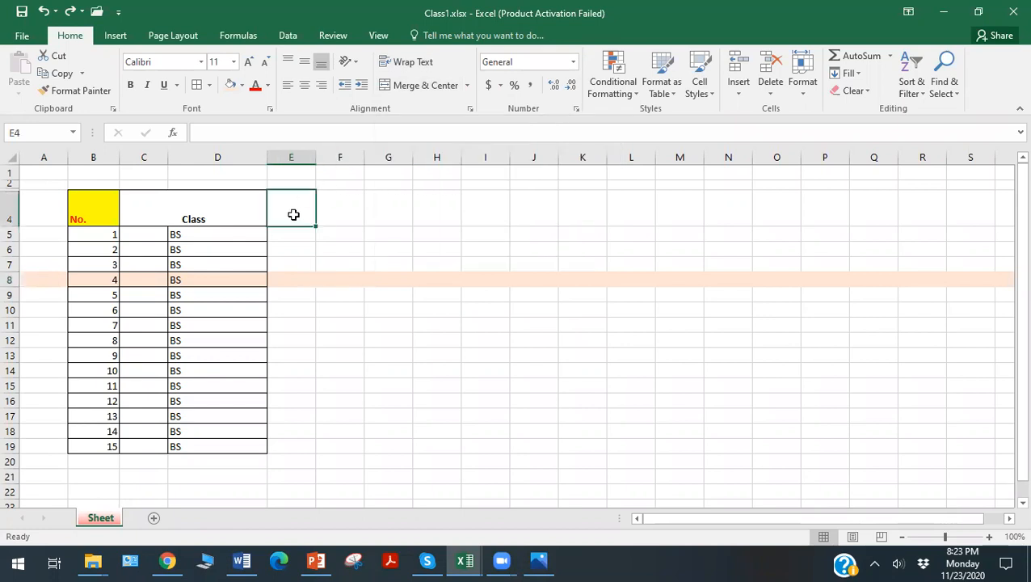
pyautogui.write('Stud')
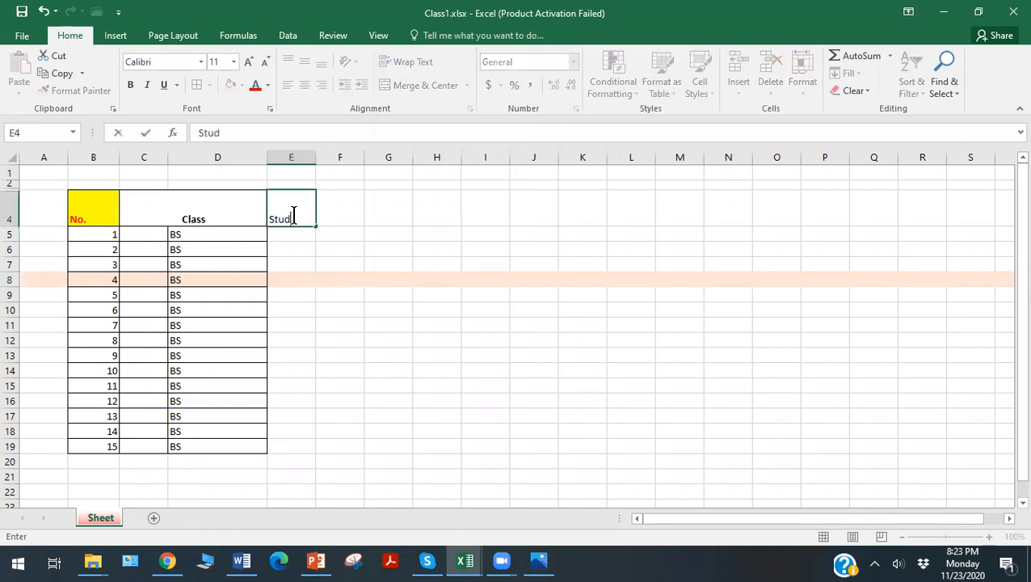
pyautogui.write('ent Name')
pyautogui.click(345, 235)
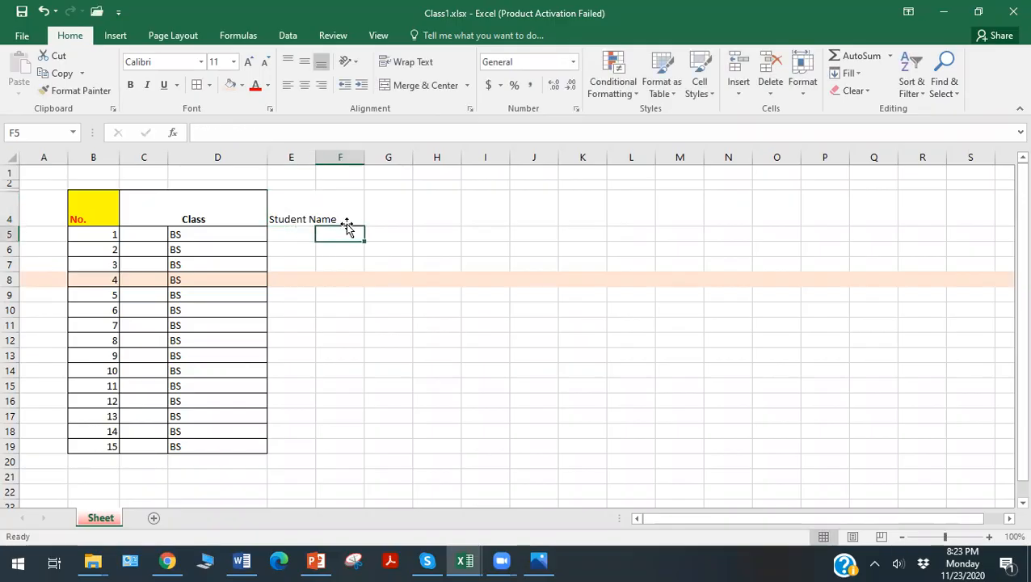
pyautogui.click(344, 216)
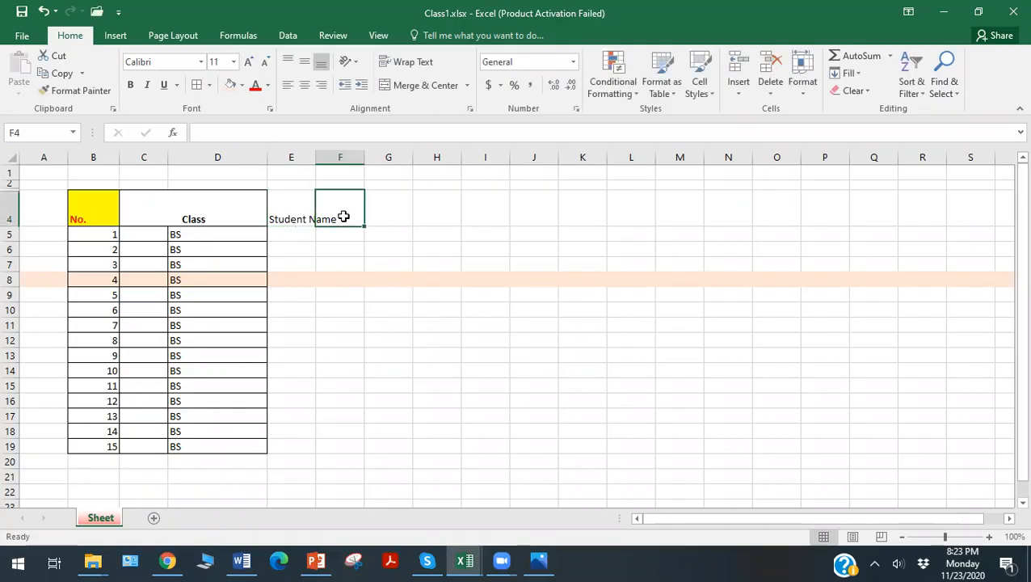
pyautogui.write('Res')
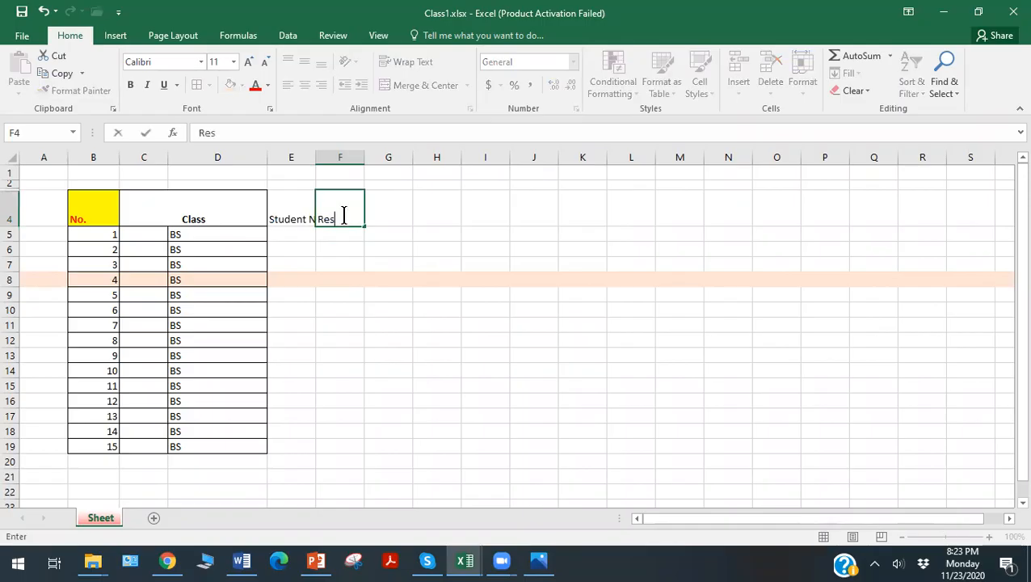
pyautogui.write('ult')
pyautogui.click(334, 266)
# Wrap the text of the "Student Name" heading in E4, and move to cell G4.
pyautogui.click(290, 206)
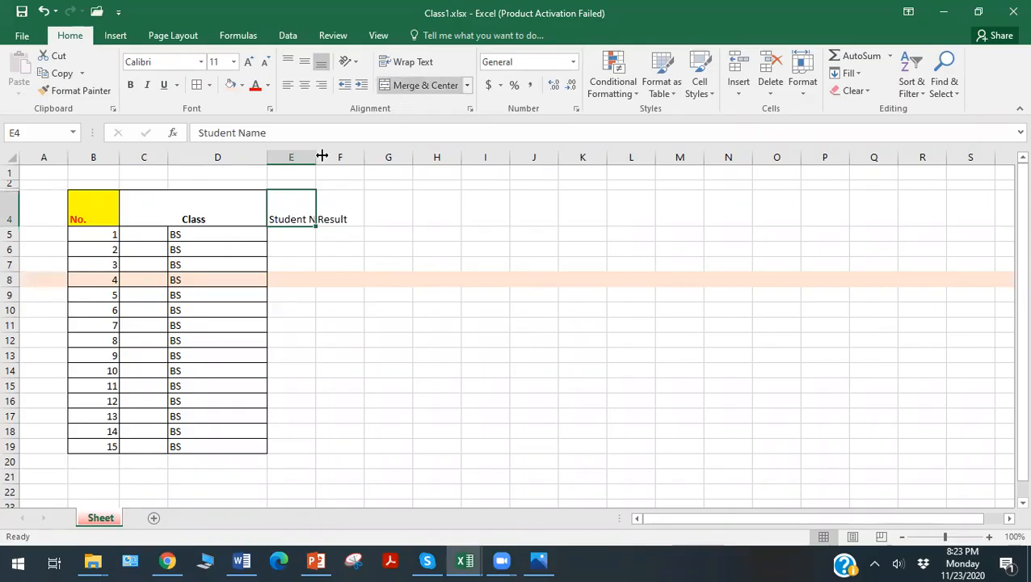
pyautogui.click(410, 66)
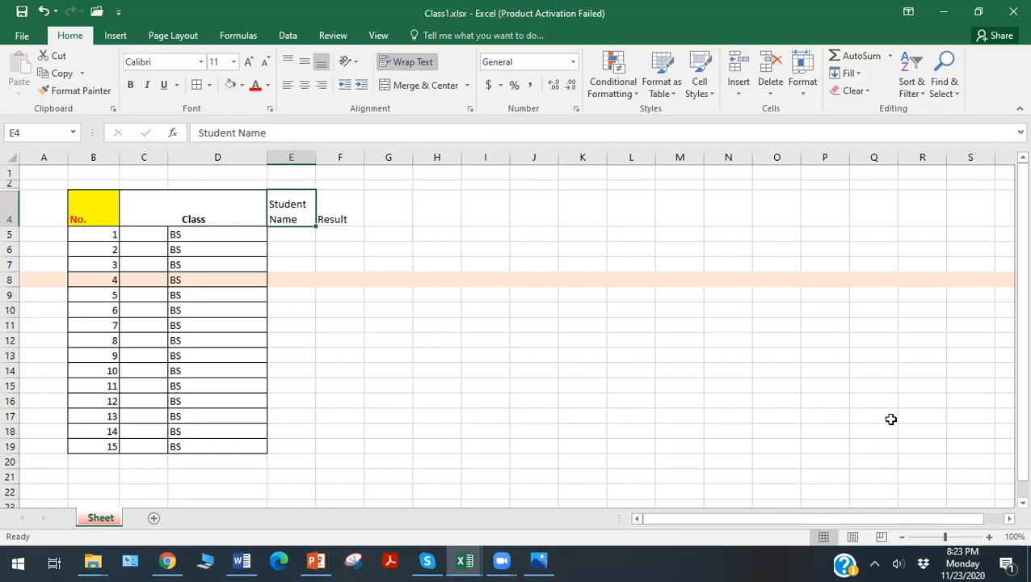
pyautogui.press('Right')
pyautogui.press('Right')
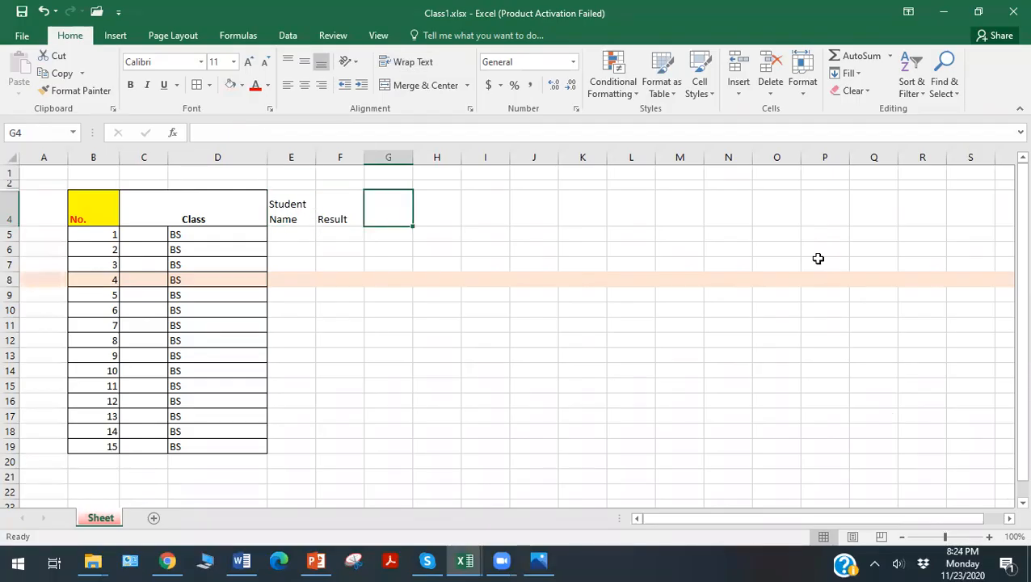